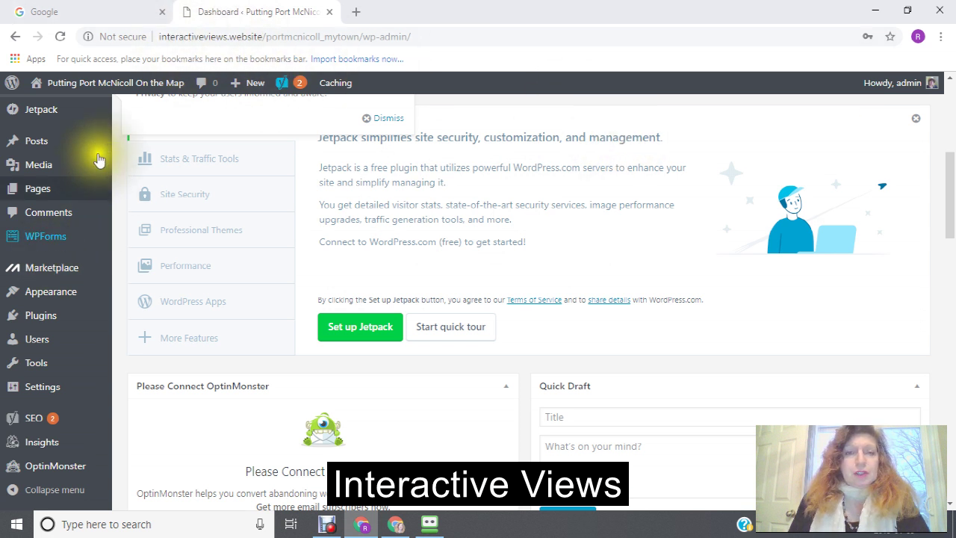
Scroll the Dashboard and bring up the Appearance menu in the admin sidebar
{"action": "scroll", "coordinate": [238, 214], "scroll_direction": "up", "scroll_amount": 5}
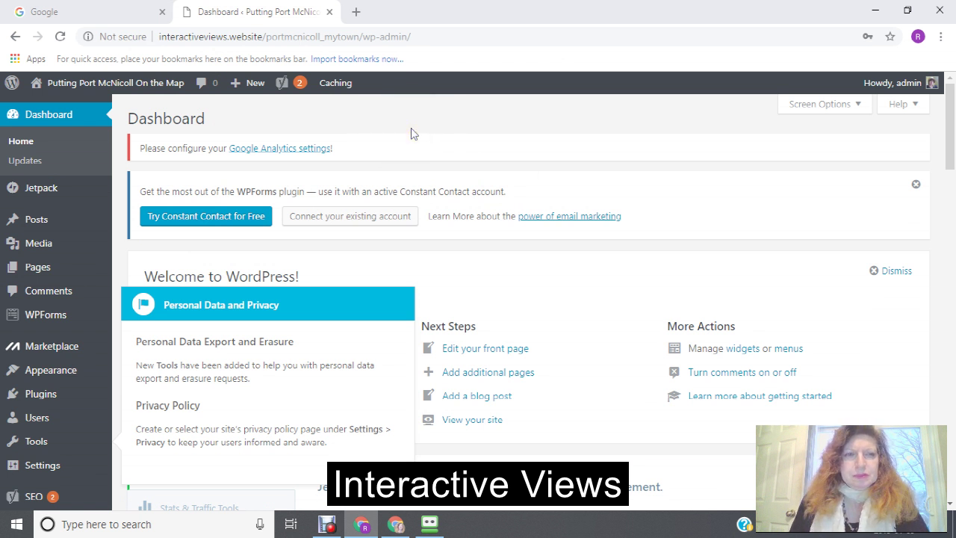
{"action": "scroll", "coordinate": [74, 161], "scroll_direction": "down", "scroll_amount": 5}
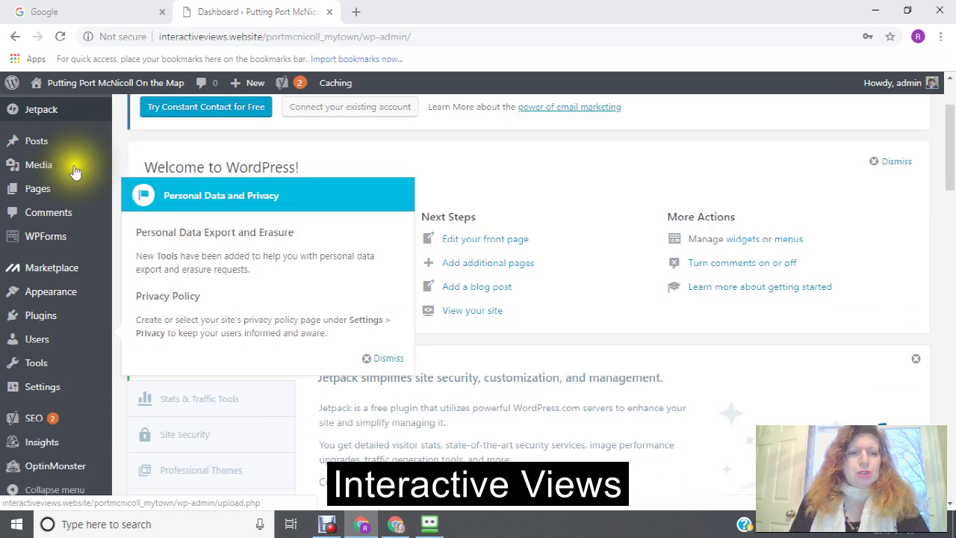
{"action": "mouse_move", "coordinate": [49, 203]}
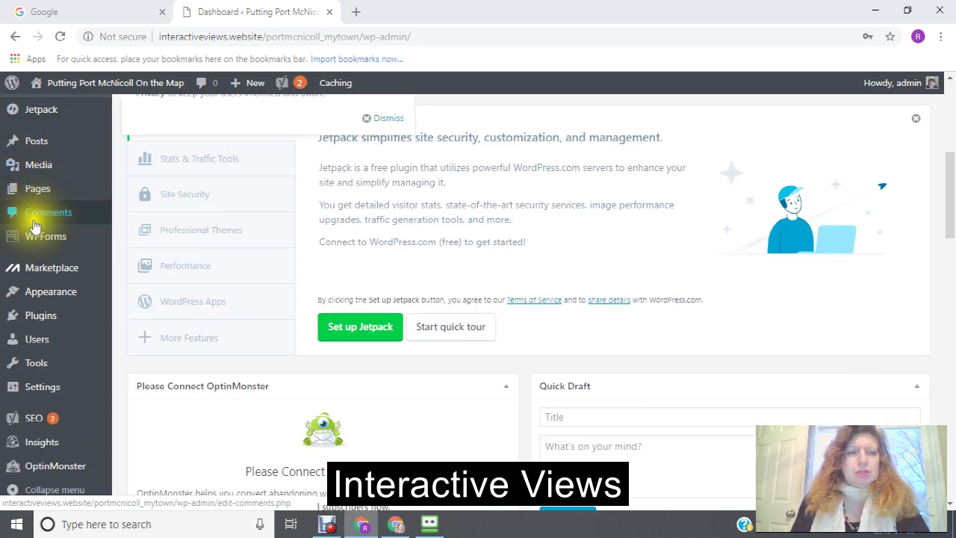
{"action": "mouse_move", "coordinate": [25, 315]}
{"action": "mouse_move", "coordinate": [44, 298]}
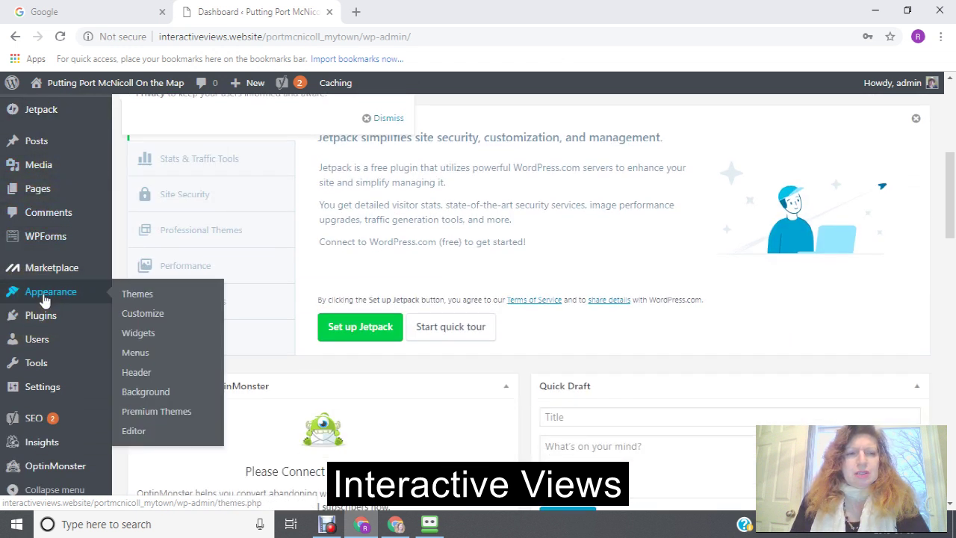
Open Appearance > Themes and review the five theme cards, noting Creative Blog is active
{"action": "left_click", "coordinate": [132, 300]}
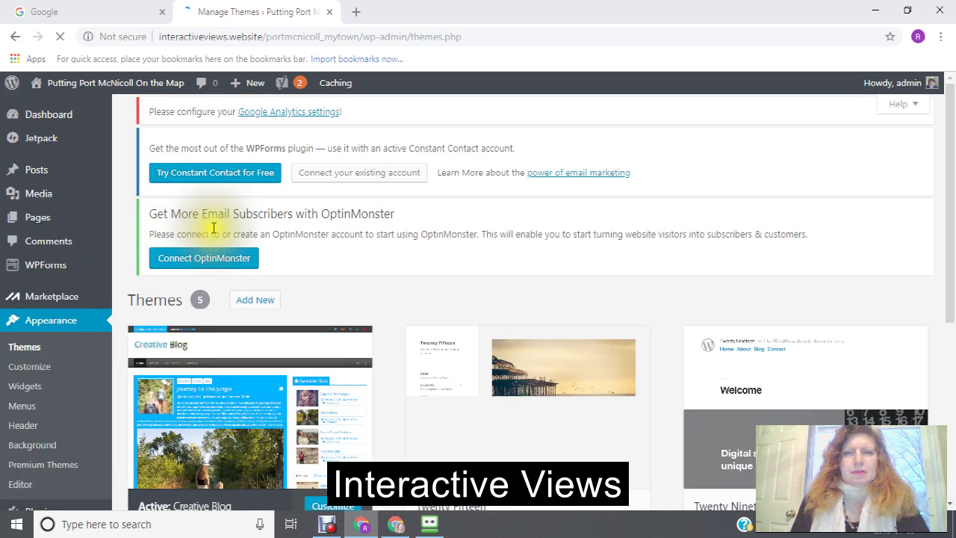
{"action": "scroll", "coordinate": [311, 243], "scroll_direction": "down", "scroll_amount": 3}
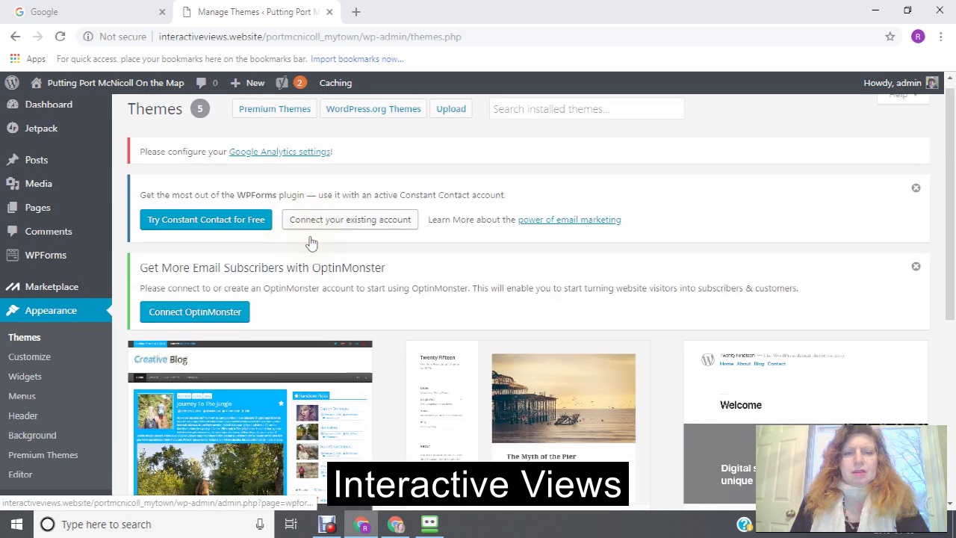
{"action": "scroll", "coordinate": [311, 247], "scroll_direction": "down", "scroll_amount": 2}
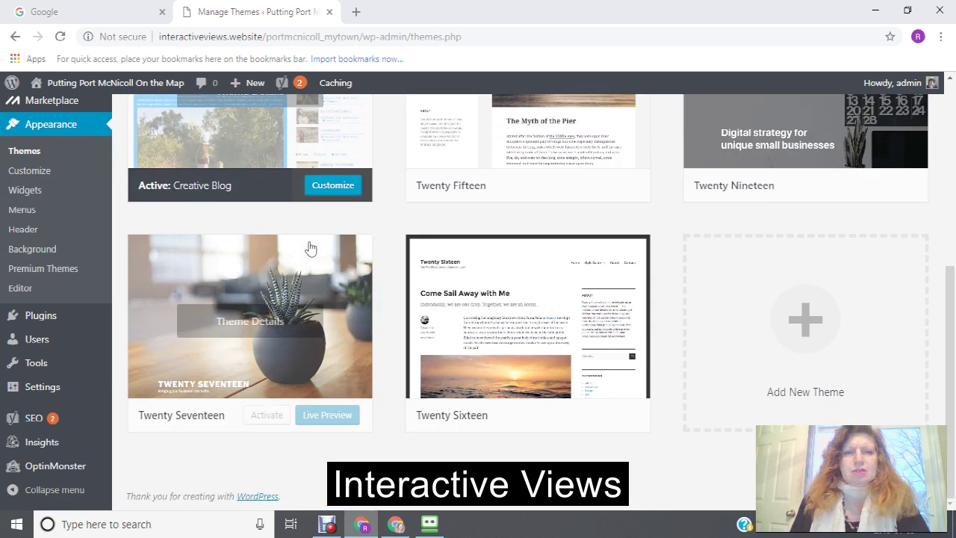
{"action": "scroll", "coordinate": [311, 246], "scroll_direction": "up", "scroll_amount": 5}
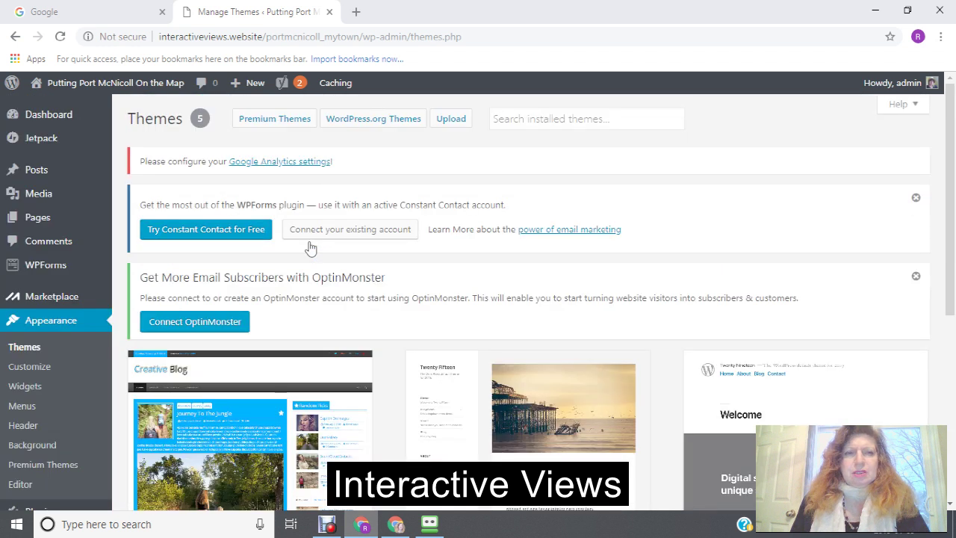
{"action": "scroll", "coordinate": [311, 246], "scroll_direction": "down", "scroll_amount": 2}
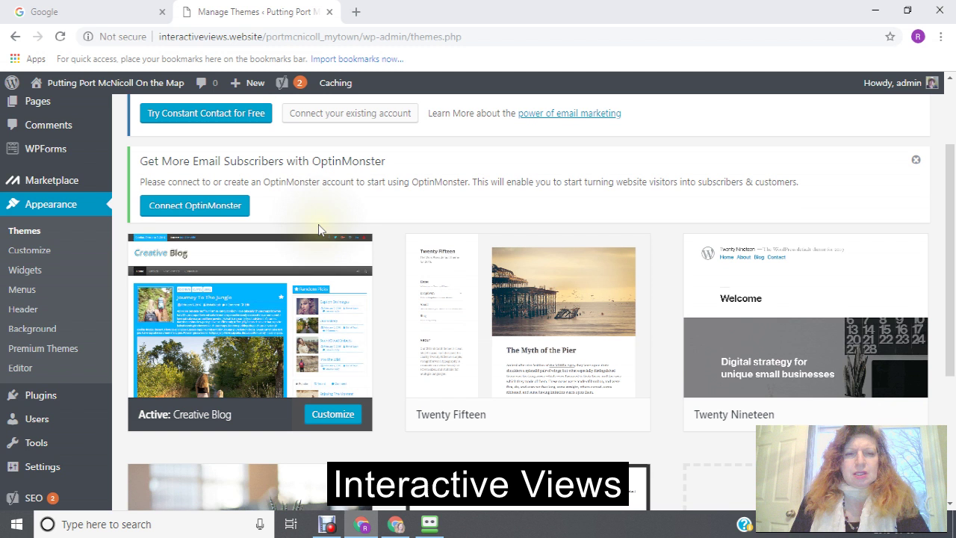
{"action": "scroll", "coordinate": [313, 239], "scroll_direction": "down", "scroll_amount": 2}
{"action": "scroll", "coordinate": [318, 230], "scroll_direction": "down", "scroll_amount": 2}
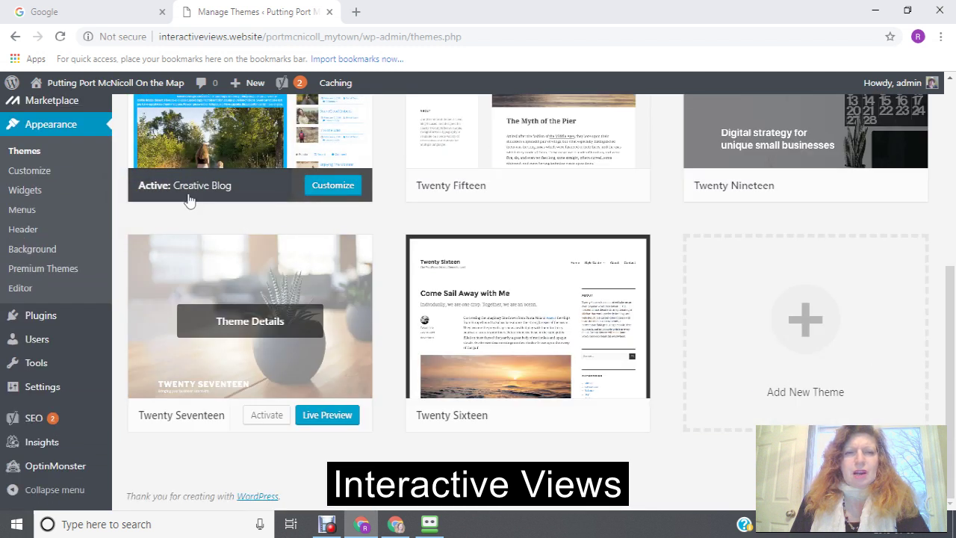
{"action": "scroll", "coordinate": [192, 199], "scroll_direction": "up", "scroll_amount": 2}
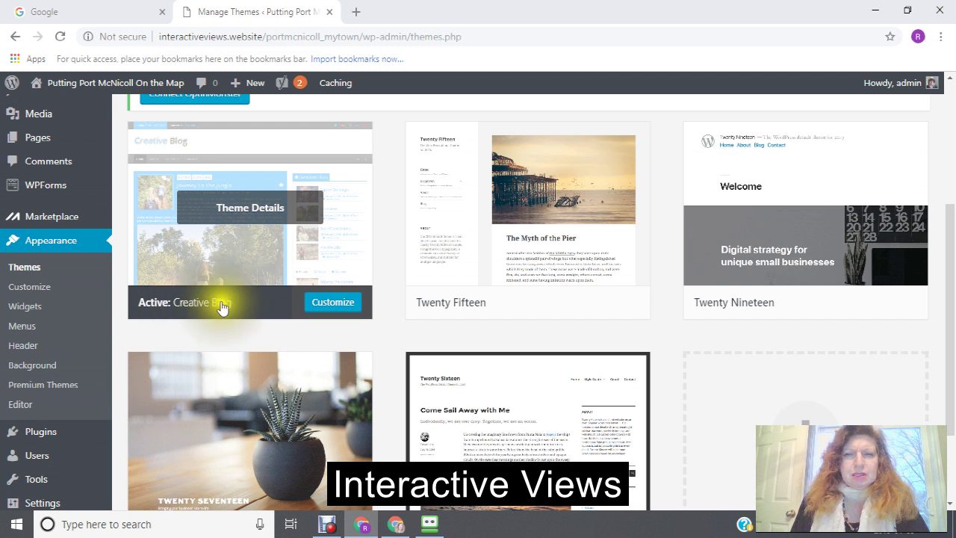
{"action": "scroll", "coordinate": [257, 284], "scroll_direction": "down", "scroll_amount": 2}
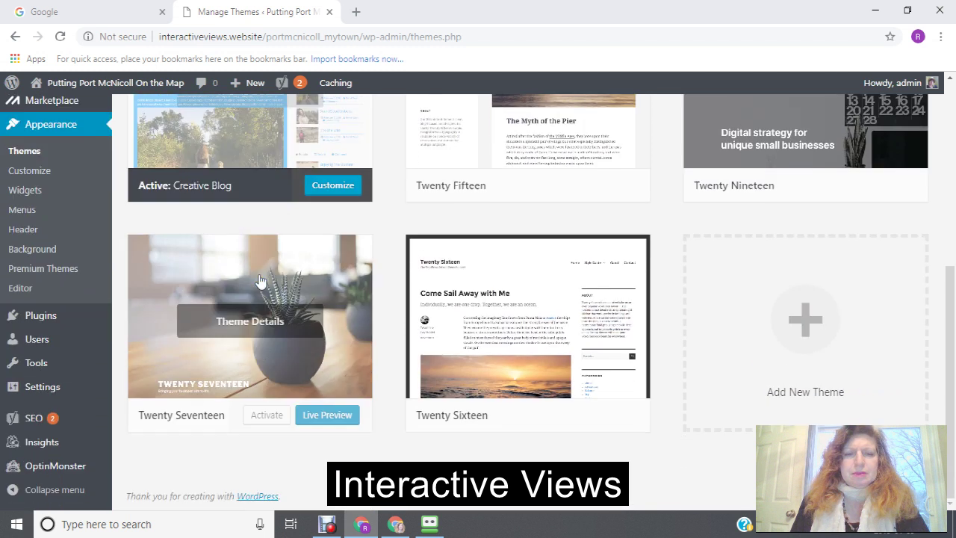
{"action": "scroll", "coordinate": [258, 280], "scroll_direction": "up", "scroll_amount": 6}
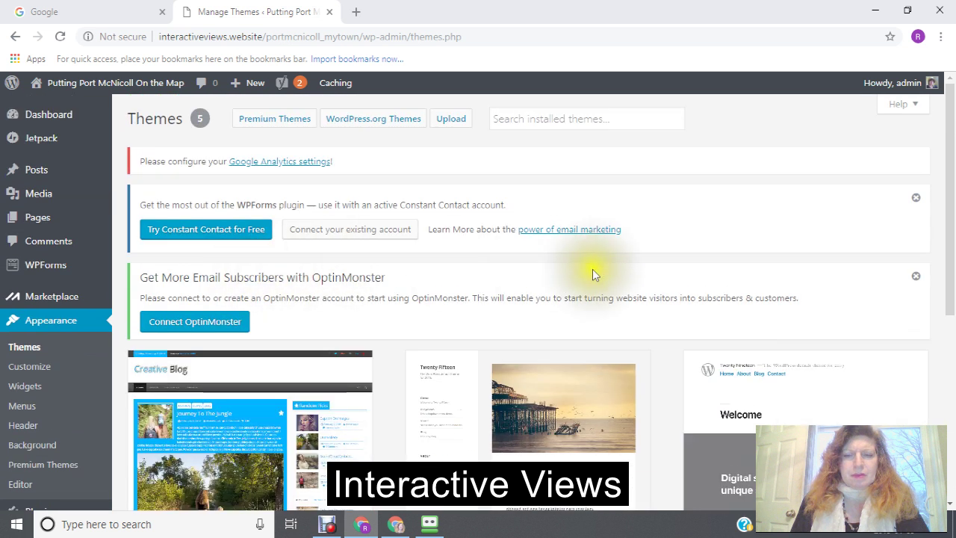
{"action": "scroll", "coordinate": [655, 337], "scroll_direction": "down", "scroll_amount": 6}
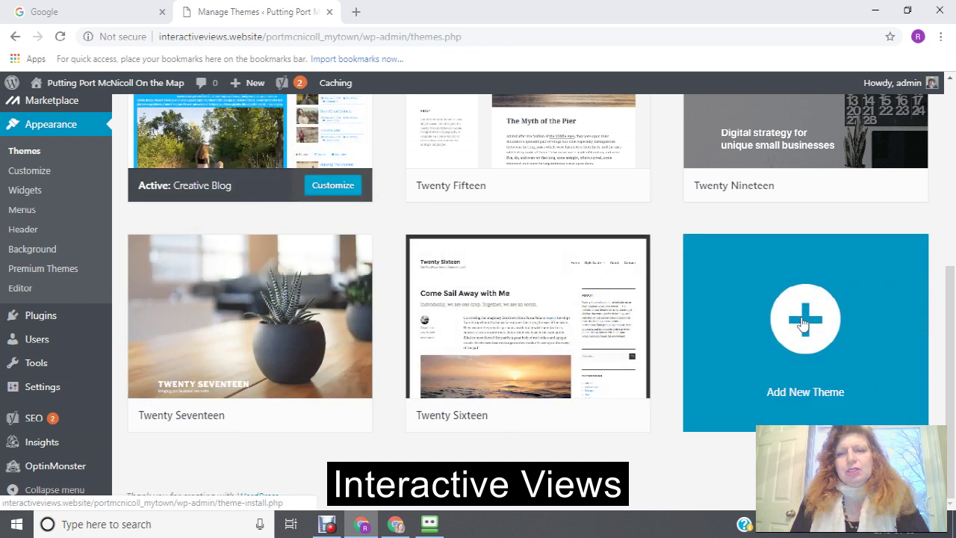
Open the Add New page for installing themes
{"action": "left_click", "coordinate": [806, 326]}
{"action": "left_click", "coordinate": [805, 326]}
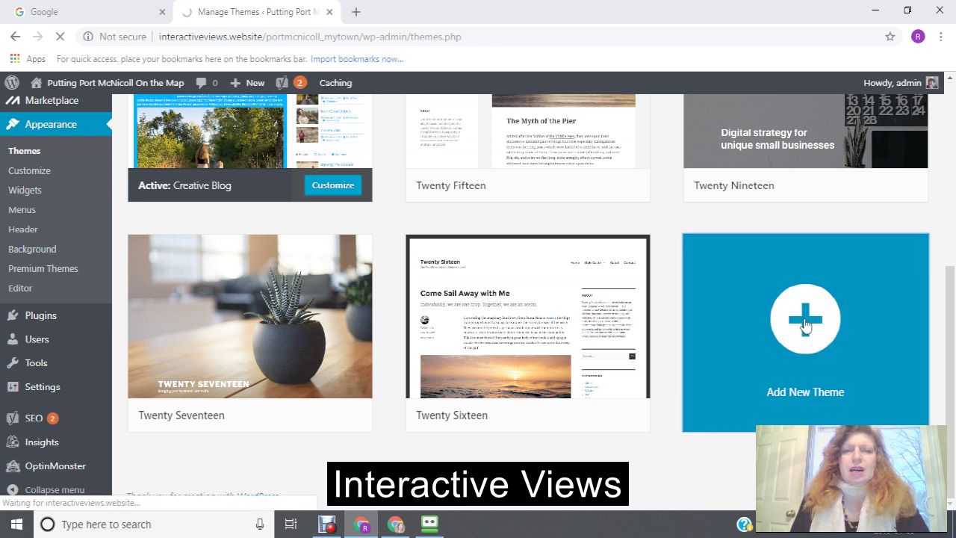
{"action": "left_click", "coordinate": [804, 323]}
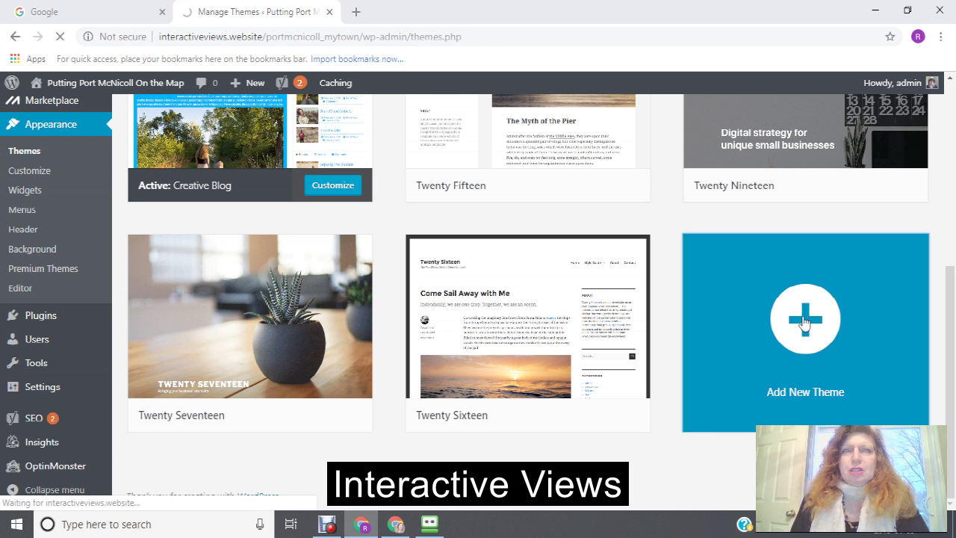
{"action": "left_click", "coordinate": [805, 323]}
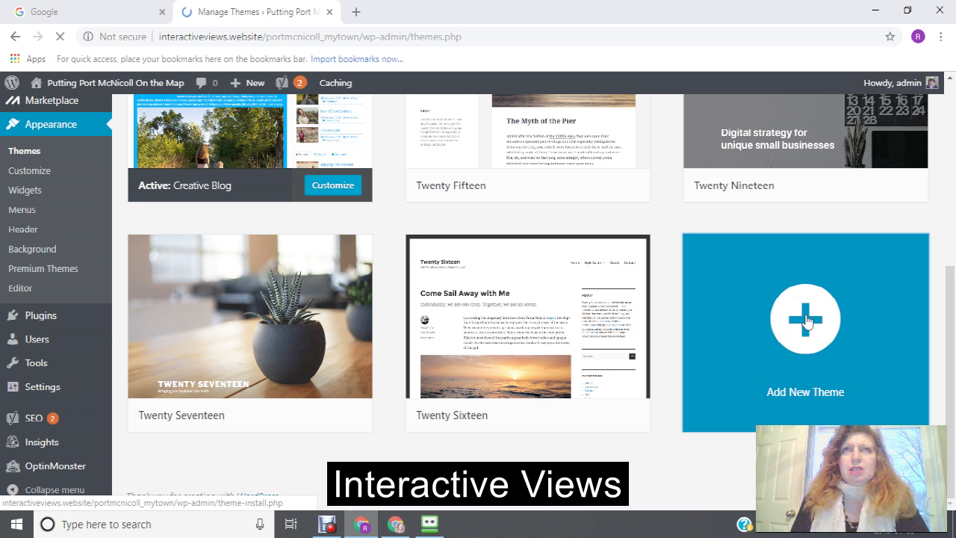
{"action": "left_click", "coordinate": [810, 321]}
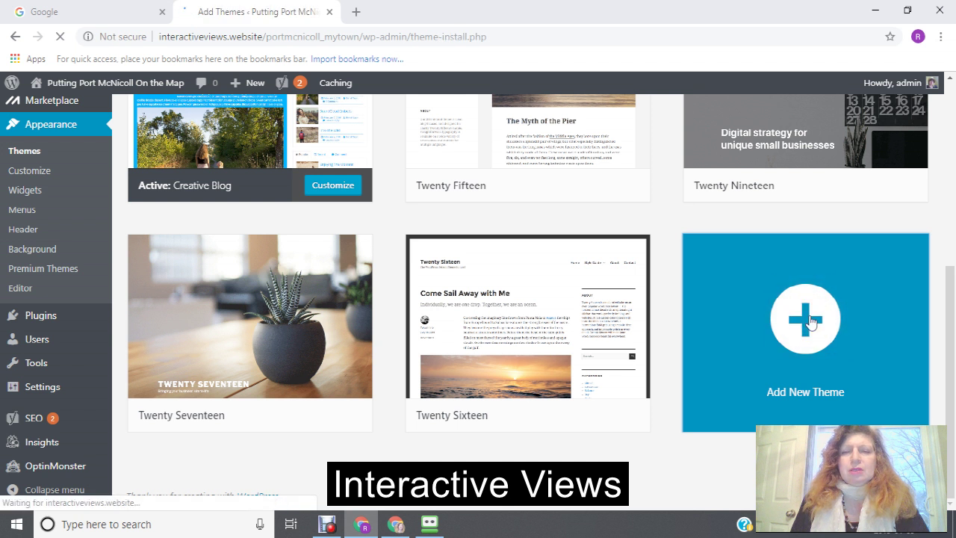
{"action": "left_click", "coordinate": [807, 327]}
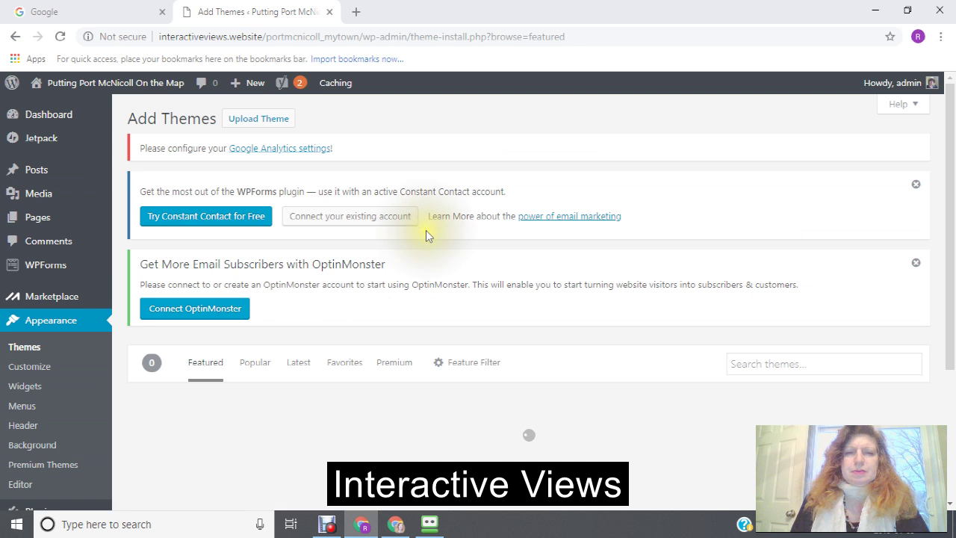
Browse the Featured themes grid past Bornholm and Urban Square to icyNETS Simplic
{"action": "scroll", "coordinate": [426, 231], "scroll_direction": "down", "scroll_amount": 2}
{"action": "left_click", "coordinate": [444, 227]}
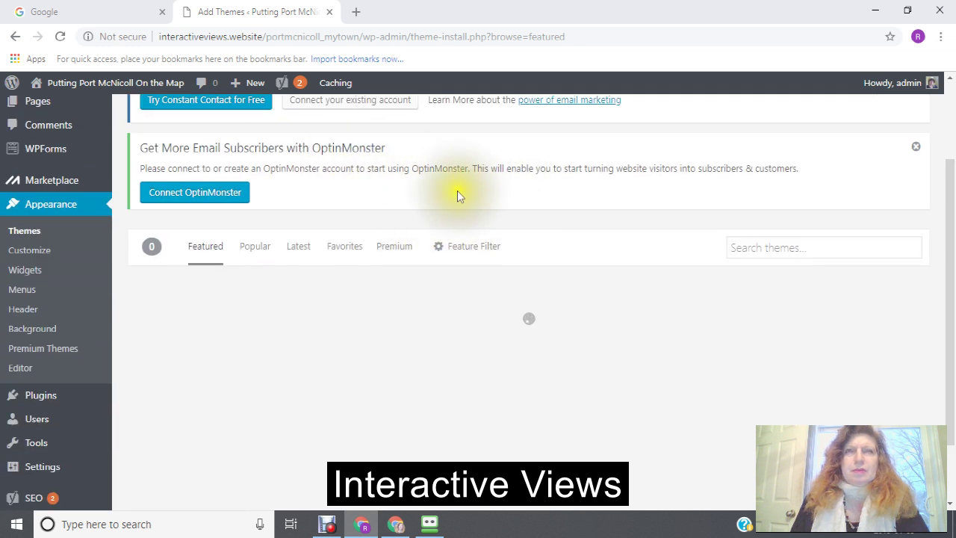
{"action": "scroll", "coordinate": [458, 191], "scroll_direction": "down", "scroll_amount": 1}
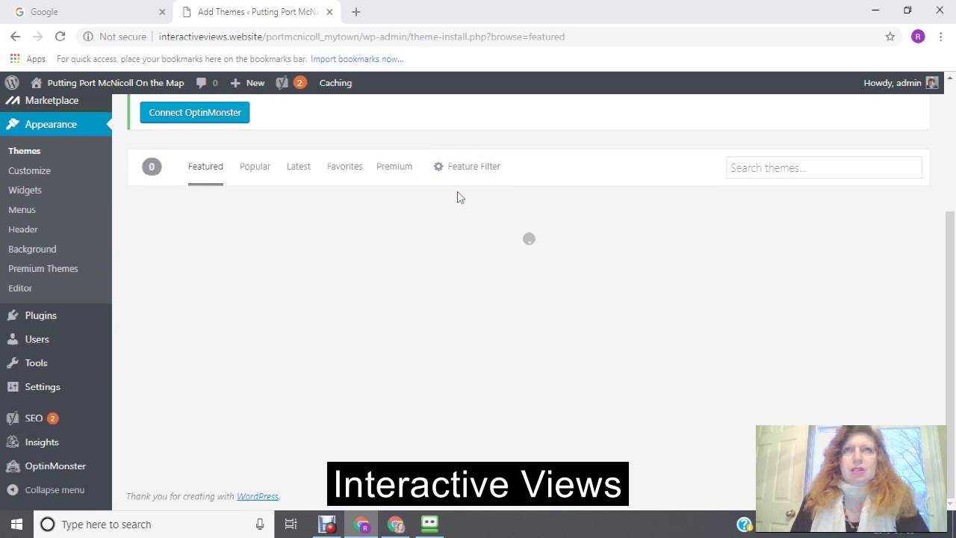
{"action": "scroll", "coordinate": [457, 194], "scroll_direction": "up", "scroll_amount": 3}
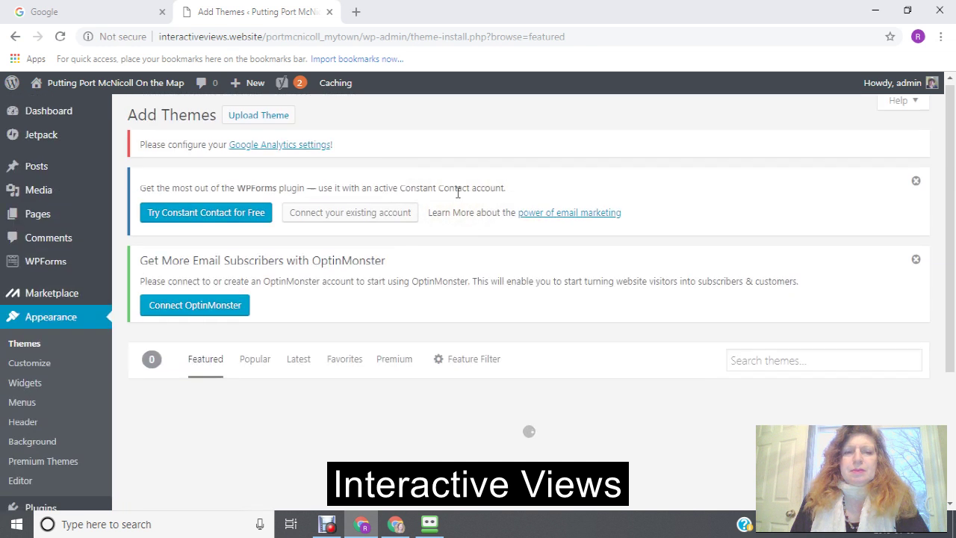
{"action": "scroll", "coordinate": [458, 193], "scroll_direction": "down", "scroll_amount": 3}
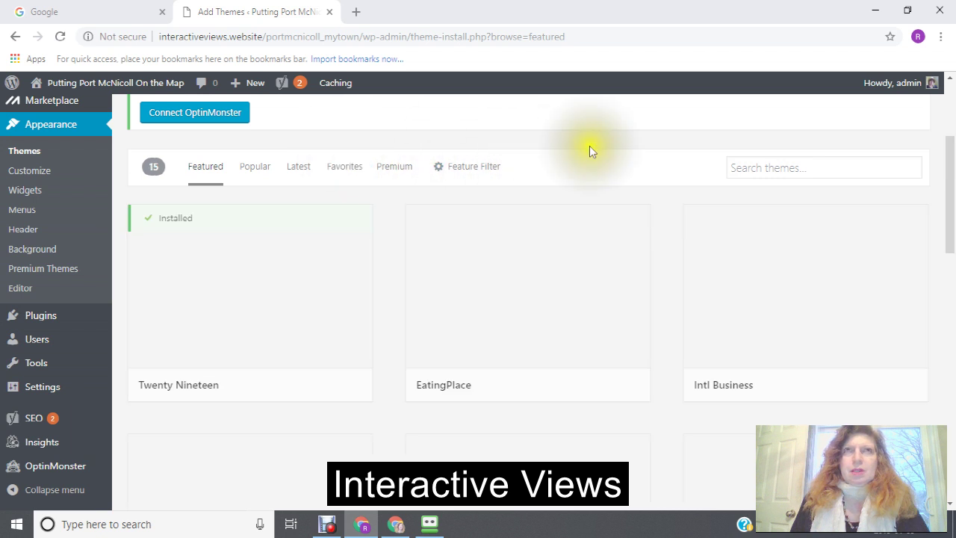
{"action": "scroll", "coordinate": [651, 325], "scroll_direction": "down", "scroll_amount": 5}
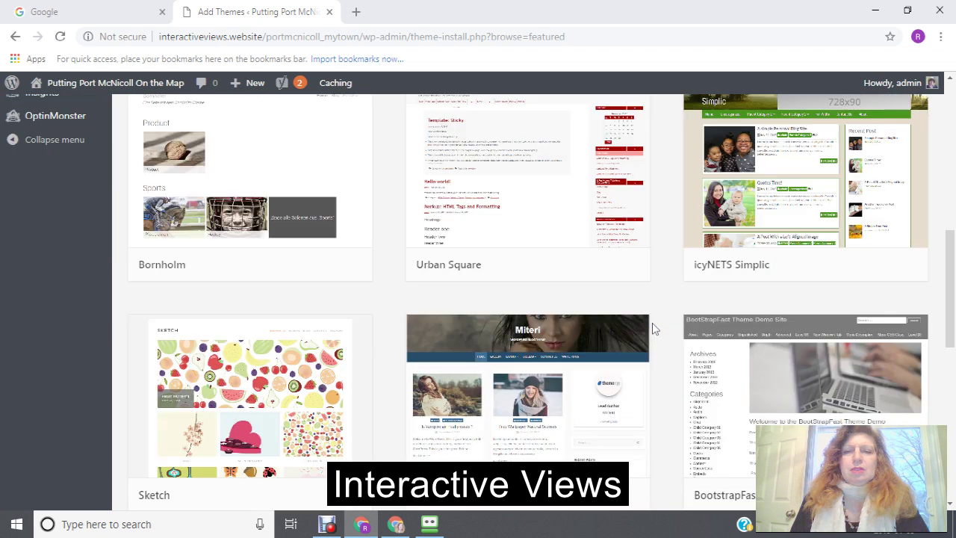
{"action": "scroll", "coordinate": [653, 325], "scroll_direction": "up", "scroll_amount": 5}
{"action": "scroll", "coordinate": [626, 307], "scroll_direction": "down", "scroll_amount": 8}
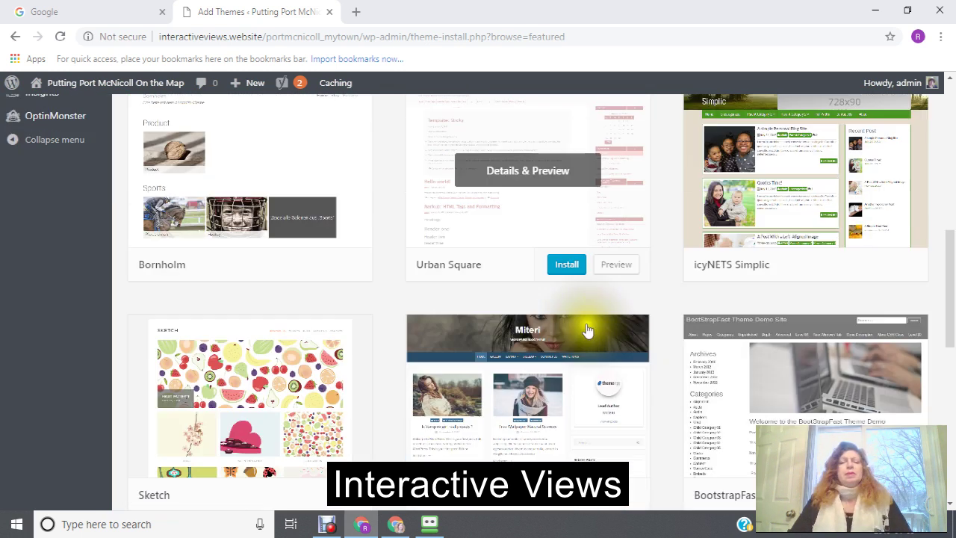
{"action": "scroll", "coordinate": [603, 212], "scroll_direction": "down", "scroll_amount": 5}
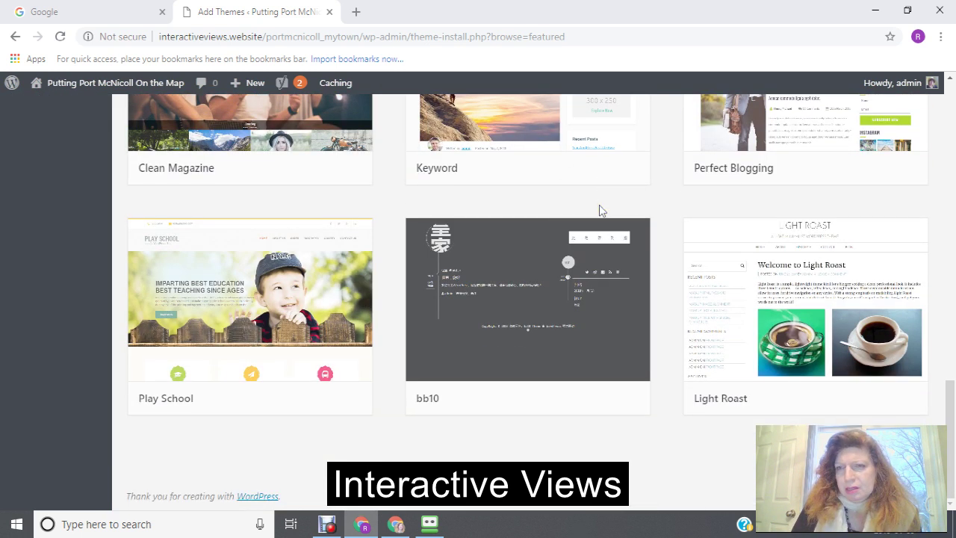
{"action": "scroll", "coordinate": [602, 210], "scroll_direction": "up", "scroll_amount": 12}
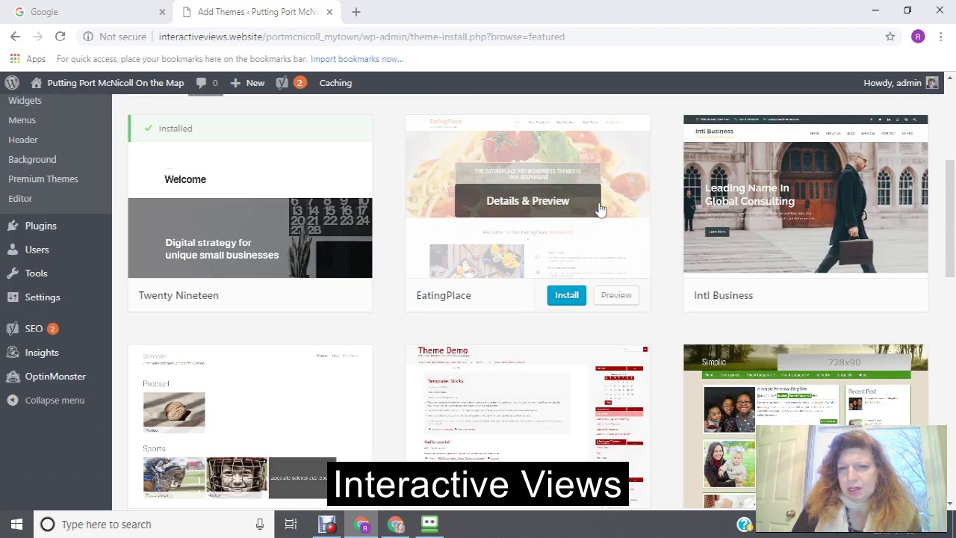
{"action": "scroll", "coordinate": [601, 209], "scroll_direction": "down", "scroll_amount": 3}
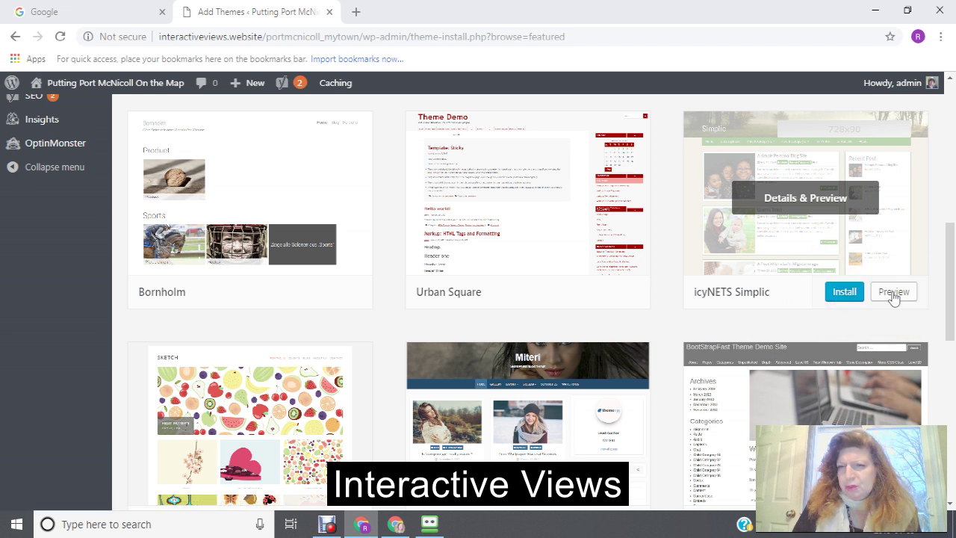
Install icyNETS Simplic, activate it, and view the 6-theme list with its activation notice
{"action": "left_click", "coordinate": [850, 303]}
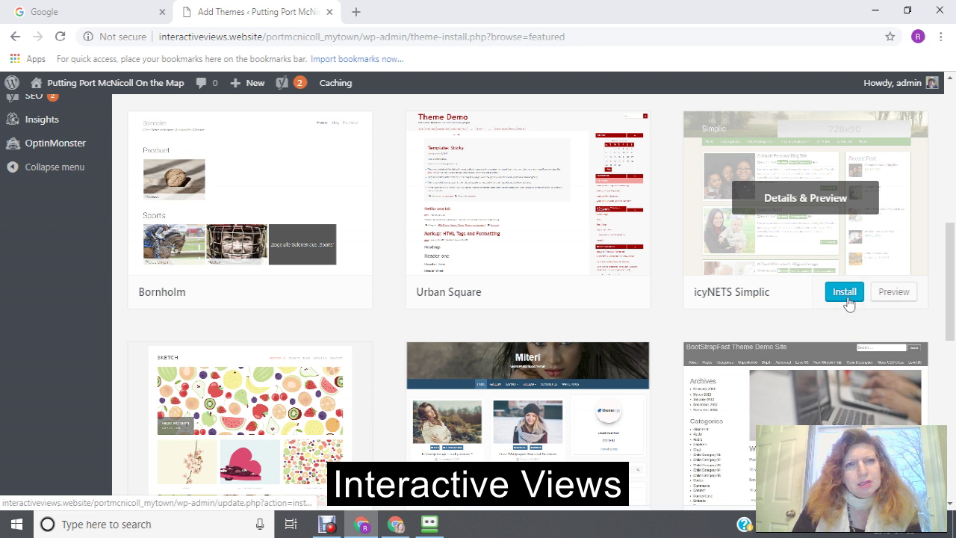
{"action": "left_click", "coordinate": [848, 301]}
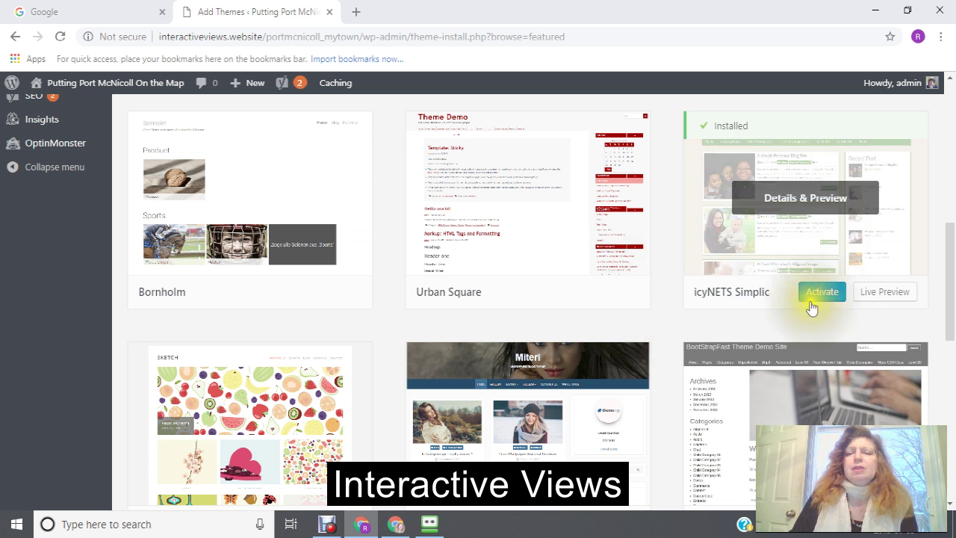
{"action": "left_click", "coordinate": [820, 298]}
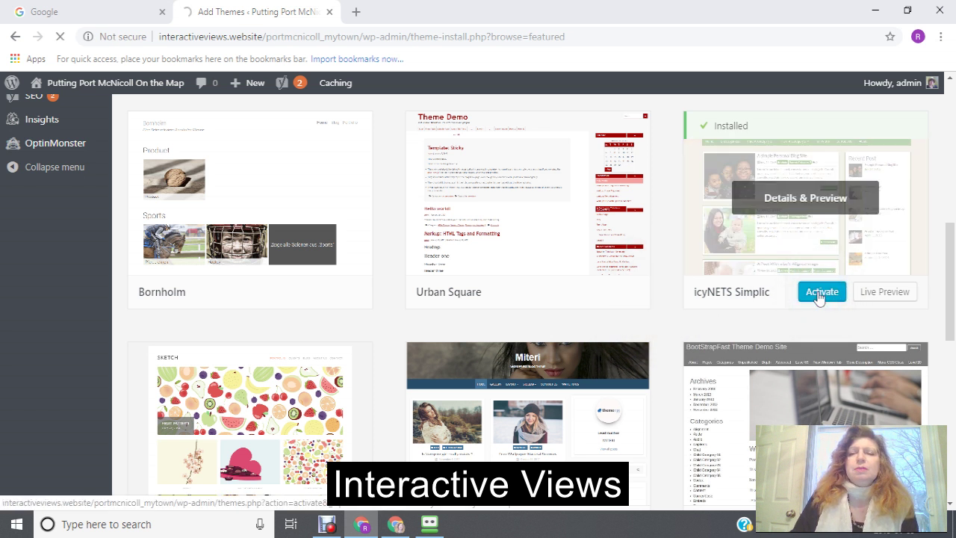
{"action": "scroll", "coordinate": [512, 262], "scroll_direction": "up", "scroll_amount": 2}
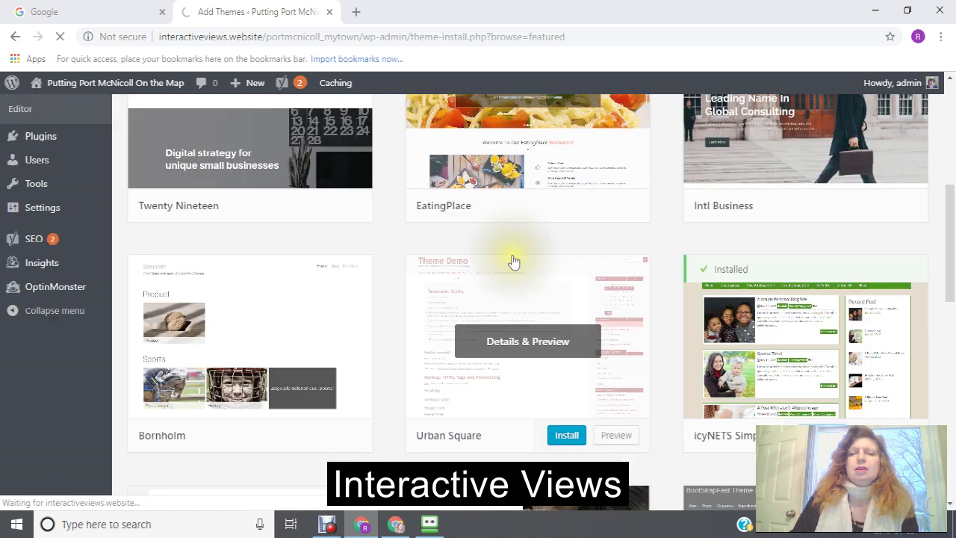
{"action": "scroll", "coordinate": [514, 261], "scroll_direction": "up", "scroll_amount": 5}
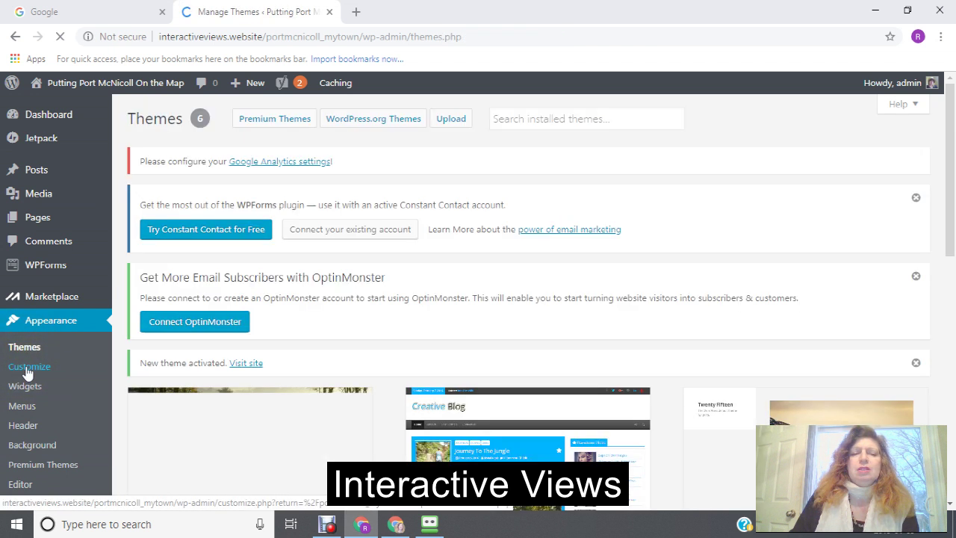
Open Appearance > Customize and browse the section list
{"action": "left_click", "coordinate": [28, 367]}
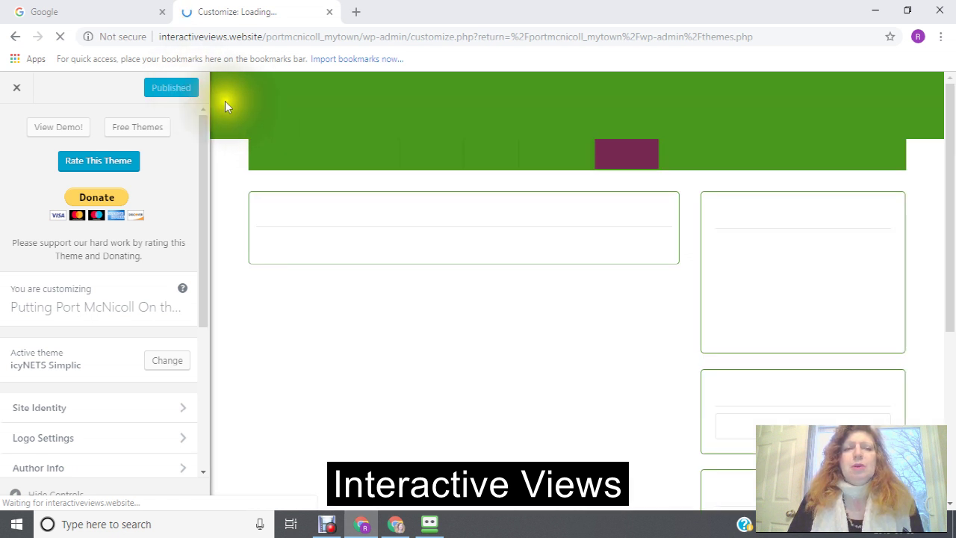
{"action": "scroll", "coordinate": [212, 134], "scroll_direction": "down", "scroll_amount": 3}
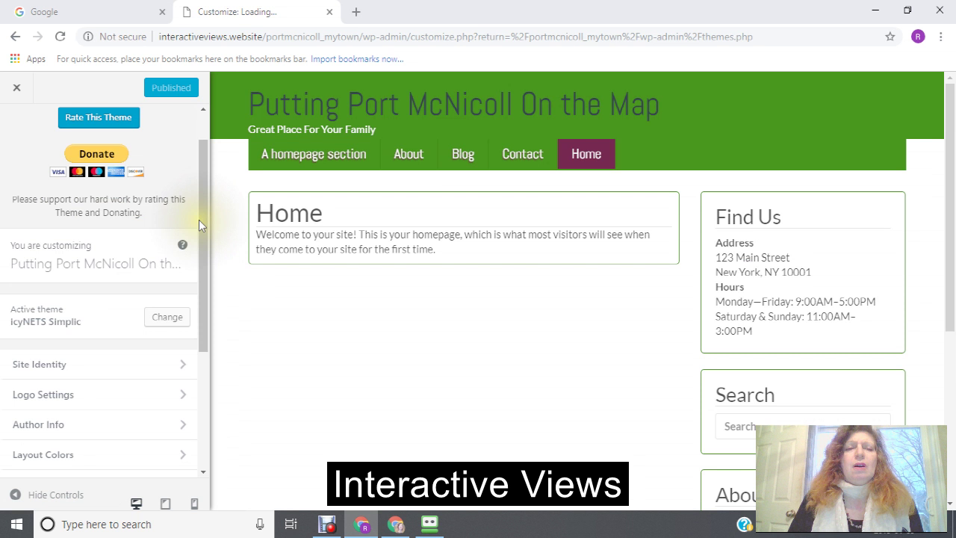
{"action": "scroll", "coordinate": [195, 217], "scroll_direction": "down", "scroll_amount": 3}
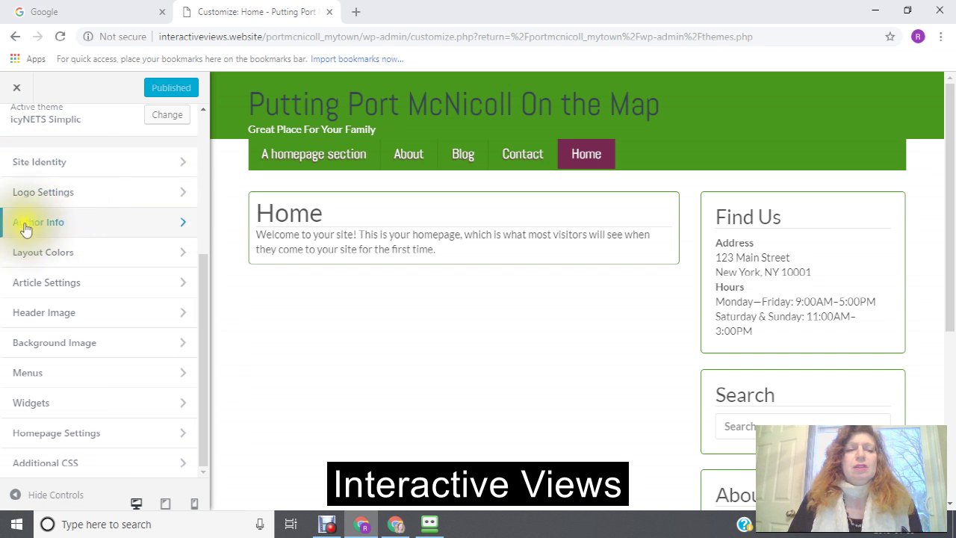
Open Author Info and scroll the live preview of the Putting Port McNicoll On the Map homepage
{"action": "left_click", "coordinate": [91, 234]}
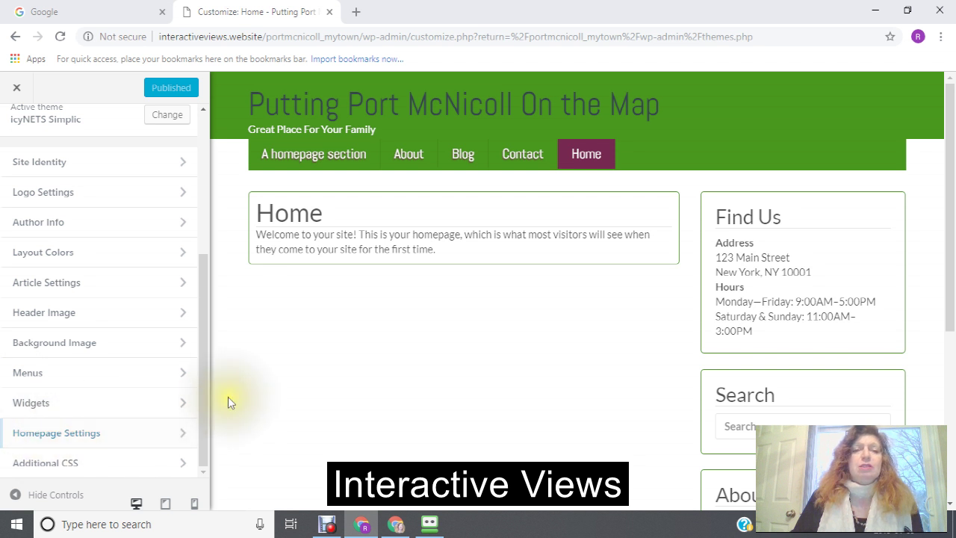
{"action": "scroll", "coordinate": [166, 399], "scroll_direction": "up", "scroll_amount": 1}
{"action": "scroll", "coordinate": [166, 396], "scroll_direction": "up", "scroll_amount": 3}
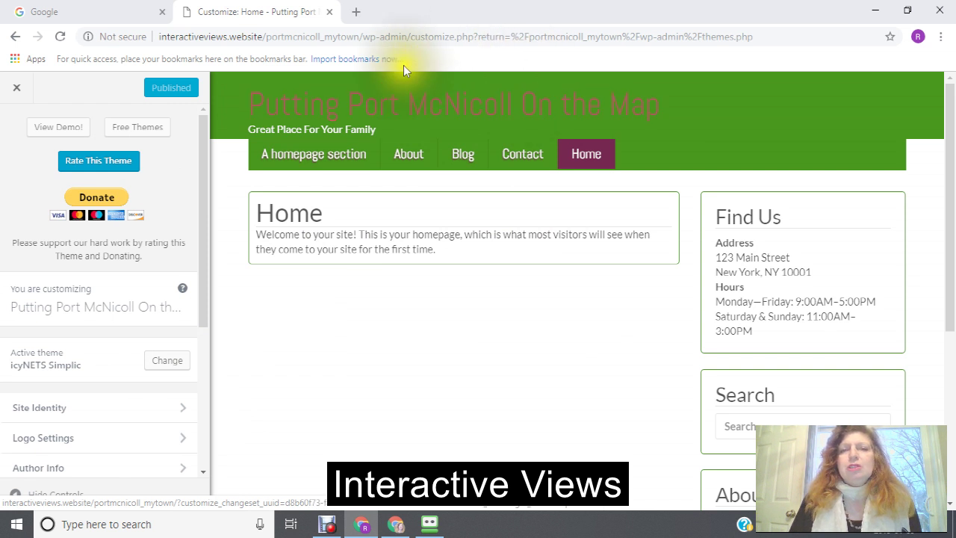
{"action": "scroll", "coordinate": [278, 236], "scroll_direction": "down", "scroll_amount": 1}
{"action": "scroll", "coordinate": [277, 243], "scroll_direction": "down", "scroll_amount": 4}
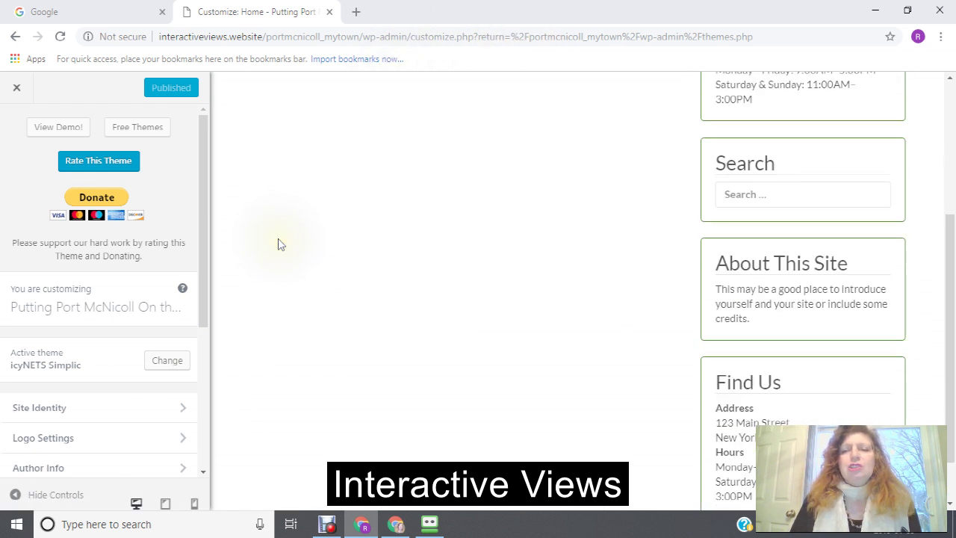
{"action": "scroll", "coordinate": [272, 244], "scroll_direction": "up", "scroll_amount": 5}
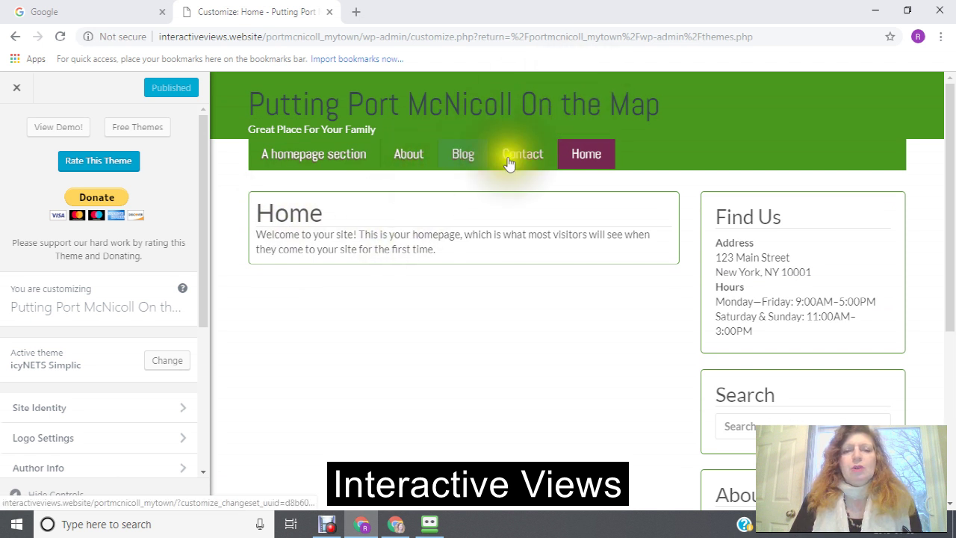
{"action": "scroll", "coordinate": [388, 251], "scroll_direction": "down", "scroll_amount": 3}
{"action": "scroll", "coordinate": [387, 251], "scroll_direction": "down", "scroll_amount": 2}
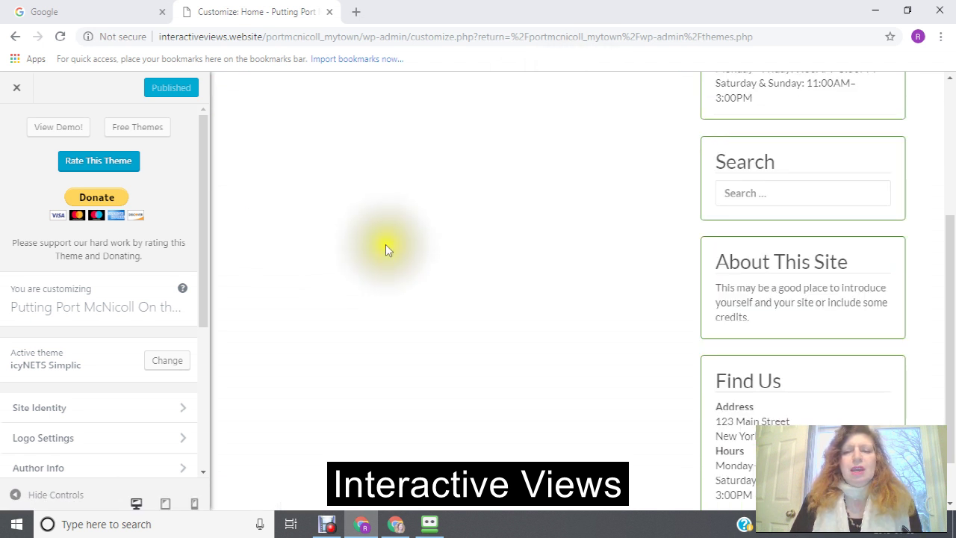